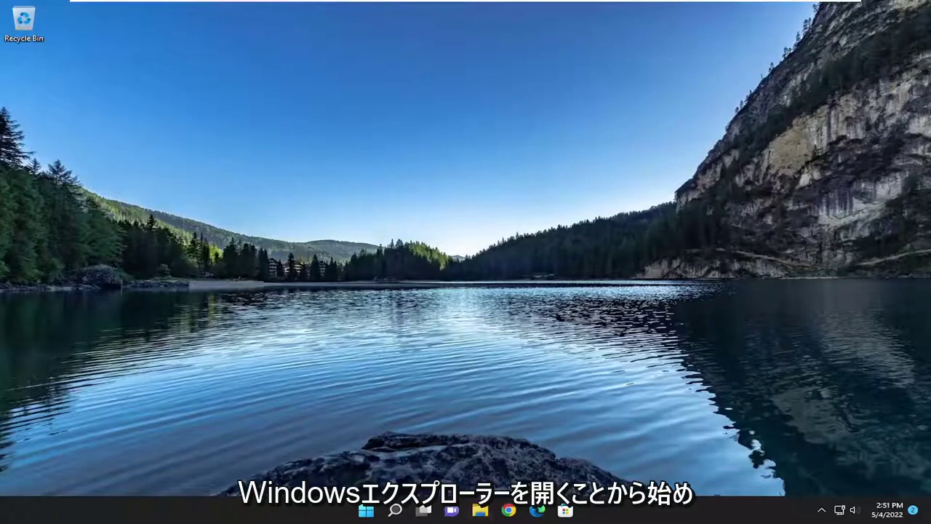
Show the drives under This PC and bring up the context menu for New Volume (E:).
{"action": "left_click", "coordinate": [480, 513]}
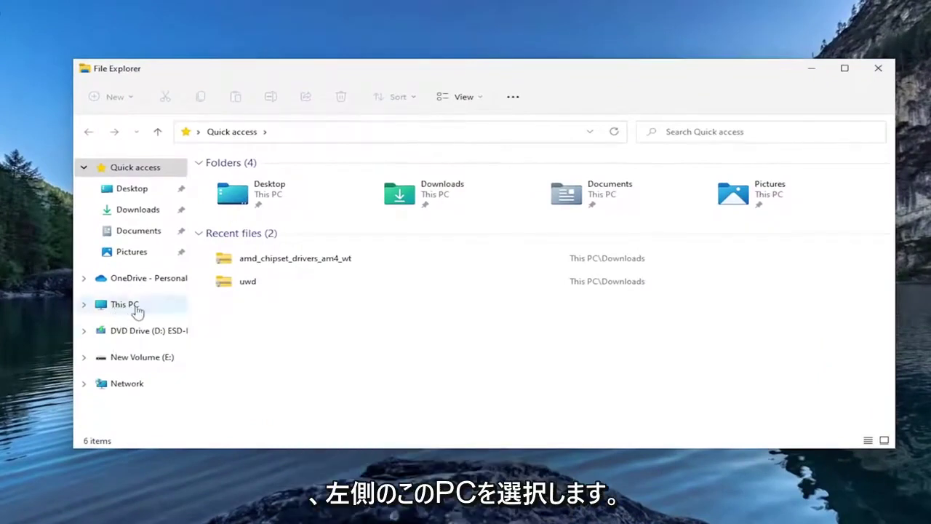
{"action": "left_click", "coordinate": [130, 305]}
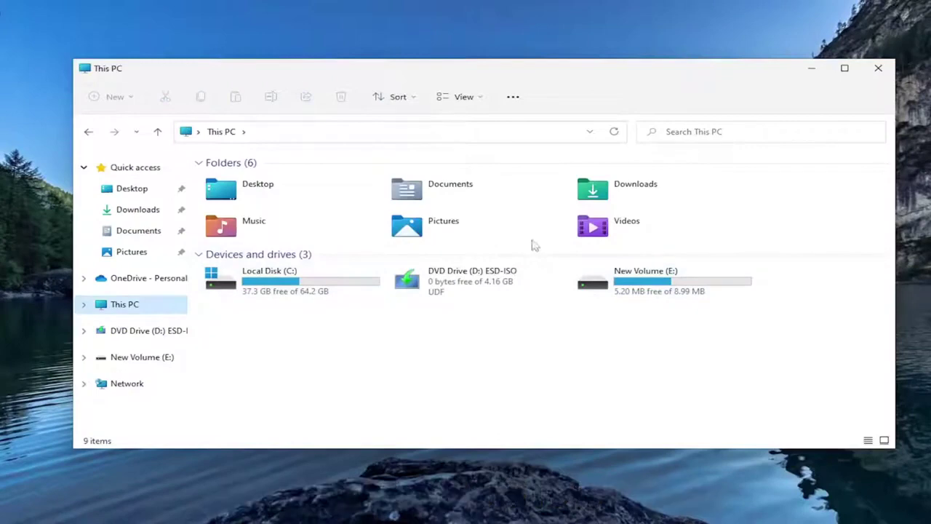
{"action": "left_click", "coordinate": [627, 290]}
{"action": "right_click", "coordinate": [626, 291]}
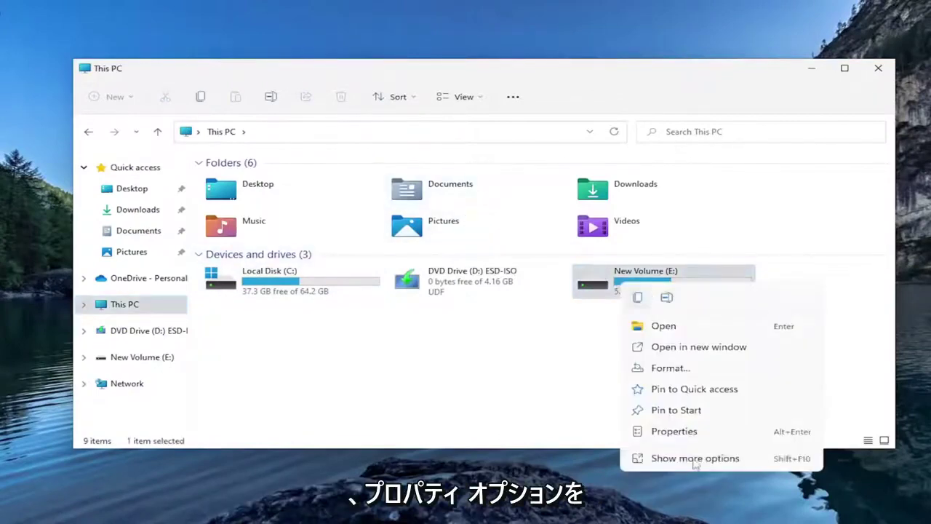
Scan New Volume (E:) for errors from Properties > Tools and dismiss the no-errors result.
{"action": "left_click", "coordinate": [677, 433]}
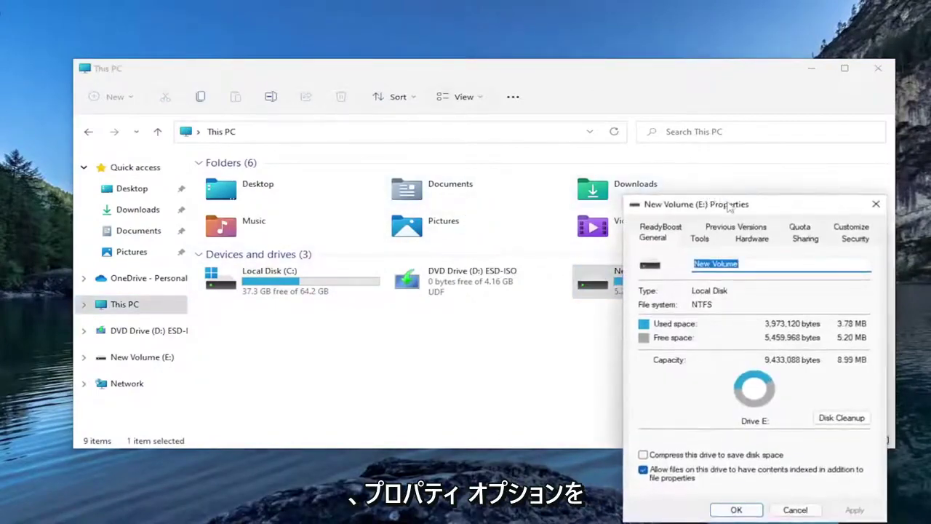
{"action": "left_click_drag", "start_coordinate": [728, 204], "coordinate": [441, 95]}
{"action": "left_click", "coordinate": [414, 131]}
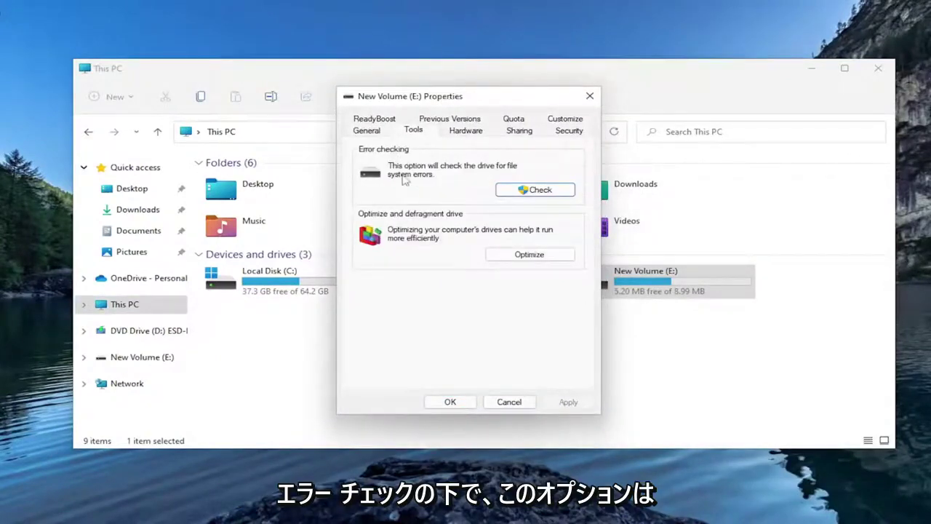
{"action": "left_click", "coordinate": [535, 190]}
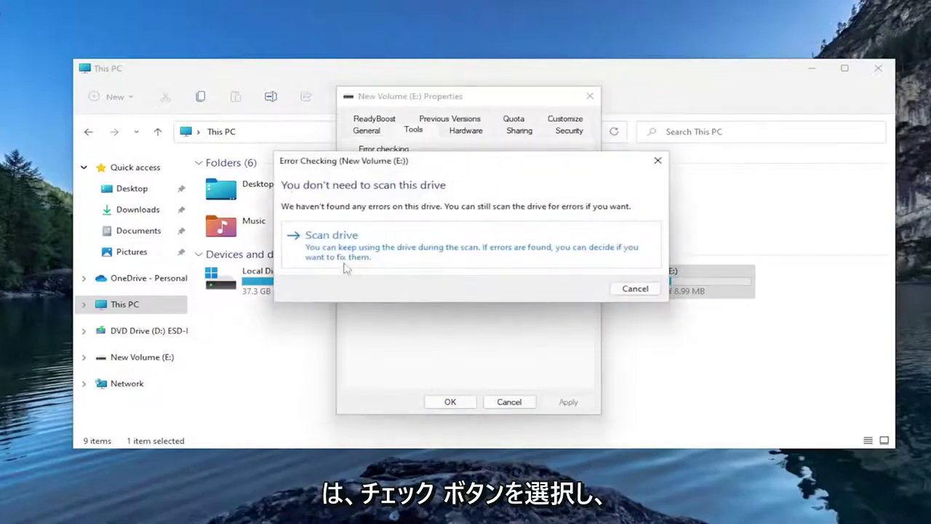
{"action": "left_click", "coordinate": [354, 255]}
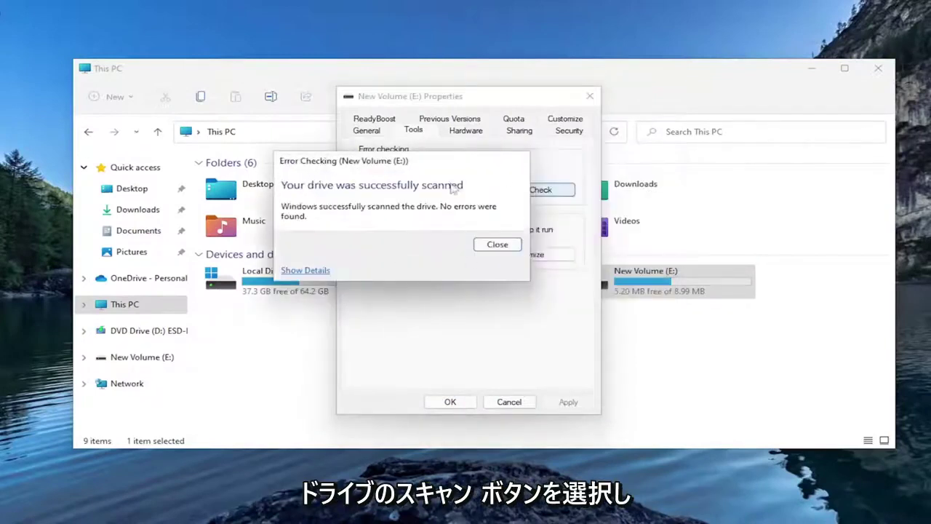
{"action": "left_click_drag", "start_coordinate": [404, 161], "coordinate": [478, 178]}
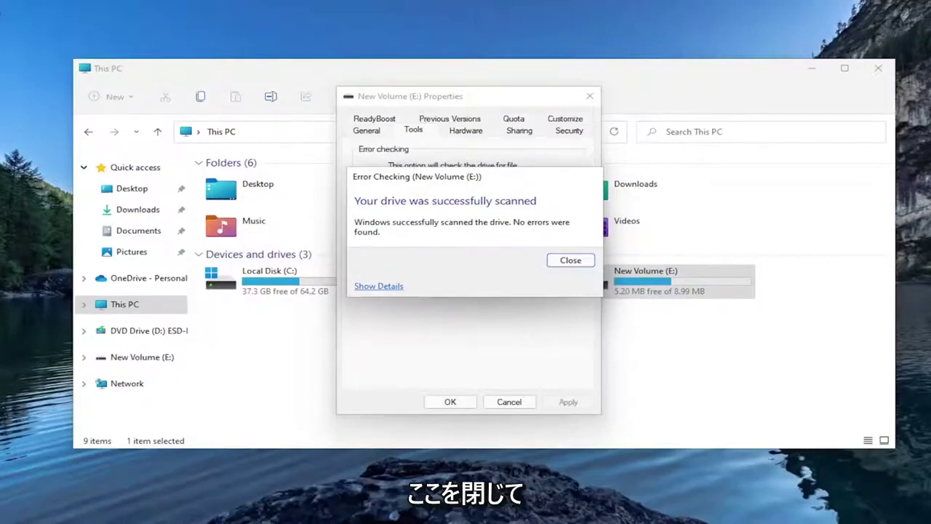
{"action": "left_click", "coordinate": [570, 260]}
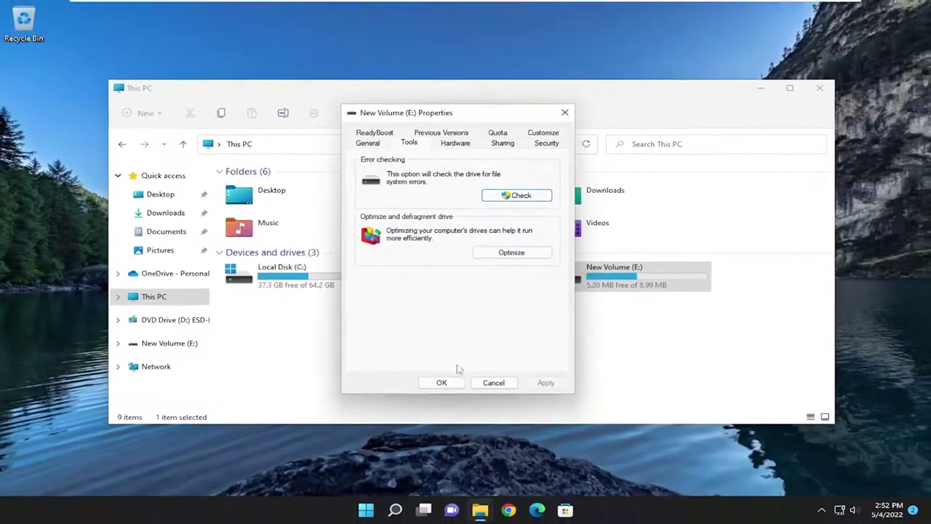
Close the drive properties and open Disk Management via a 'disk management' search.
{"action": "left_click", "coordinate": [442, 383]}
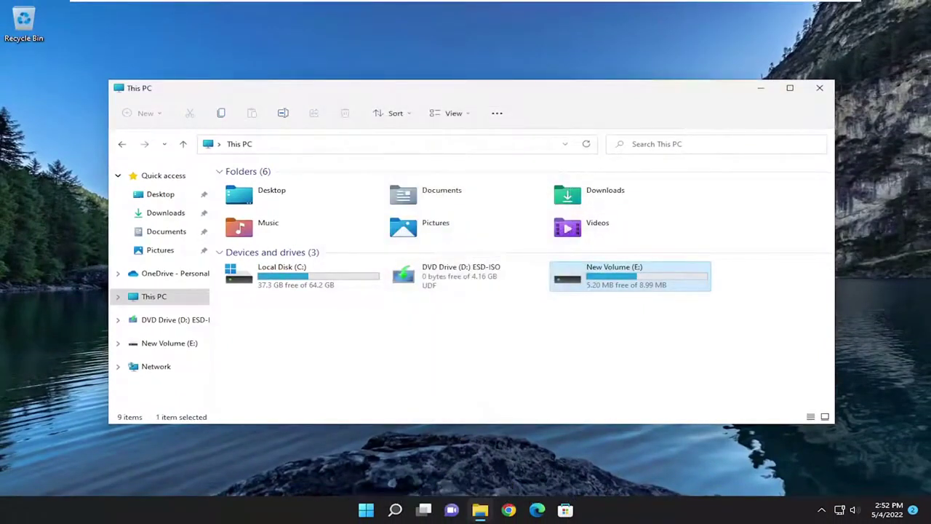
{"action": "left_click", "coordinate": [761, 88]}
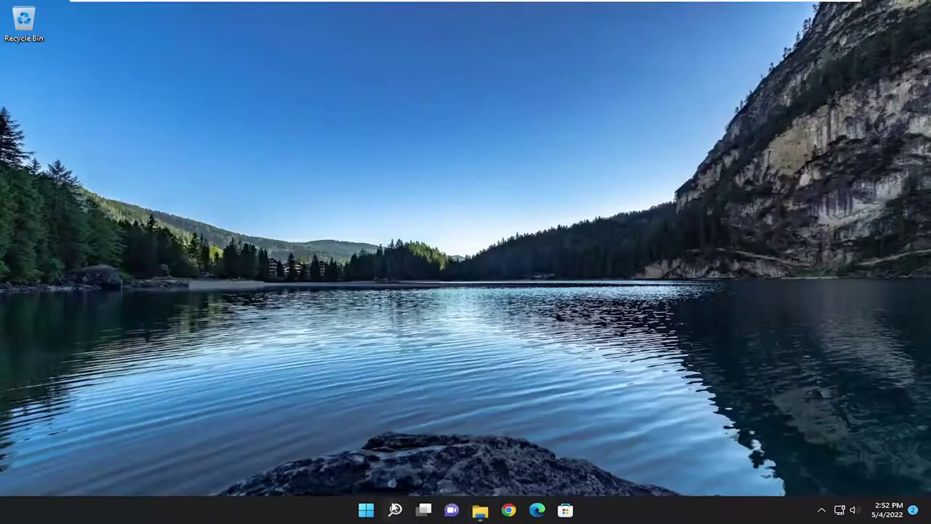
{"action": "left_click", "coordinate": [395, 511]}
{"action": "type", "text": "disk"}
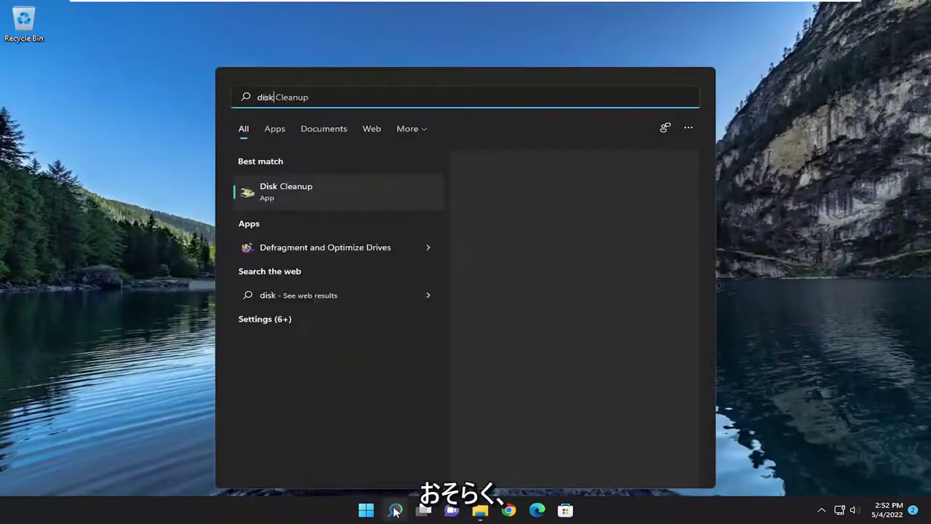
{"action": "type", "text": " management"}
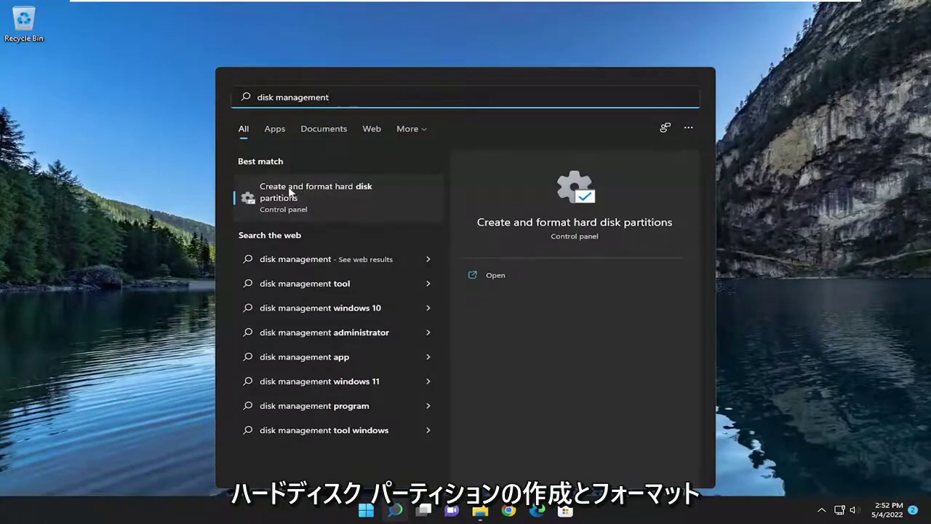
{"action": "left_click", "coordinate": [338, 190]}
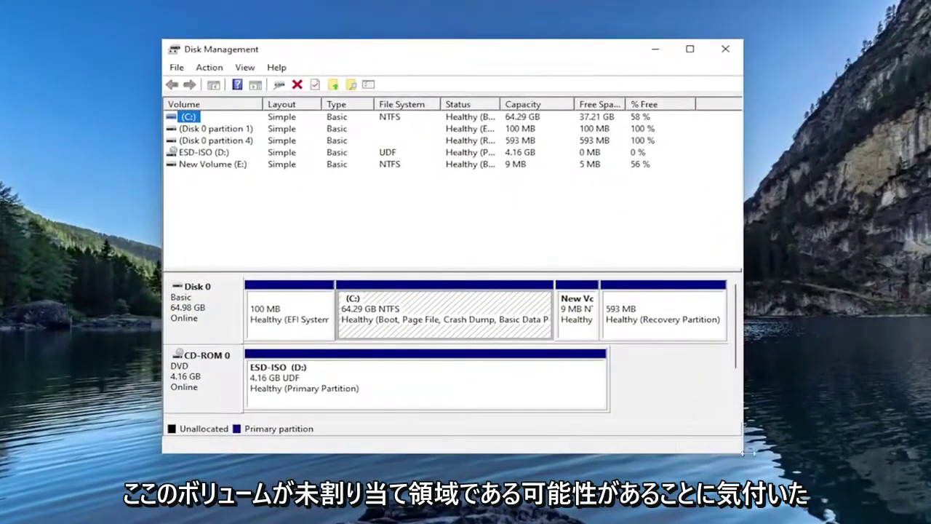
Shrink the C: partition by 1 MB to free unallocated space on Disk 0.
{"action": "left_click_drag", "start_coordinate": [750, 453], "coordinate": [846, 453]}
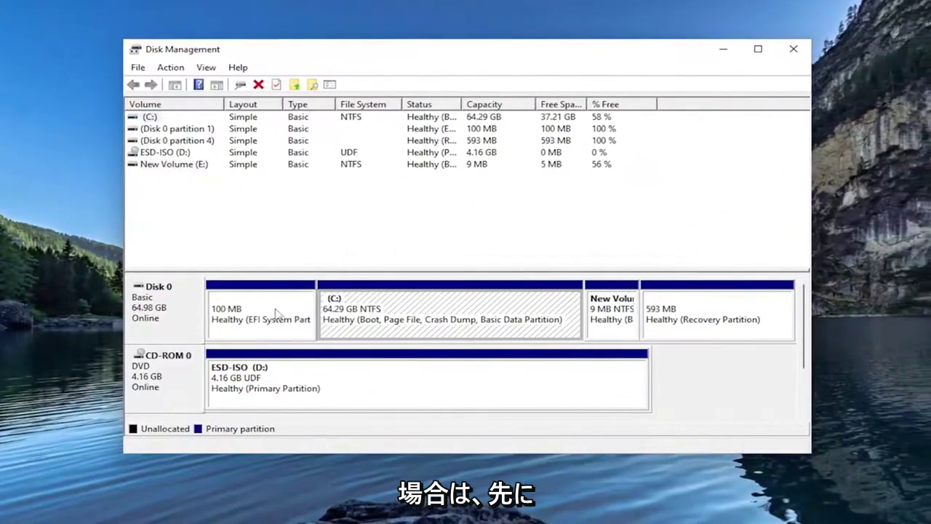
{"action": "right_click", "coordinate": [502, 311]}
{"action": "left_click", "coordinate": [549, 421]}
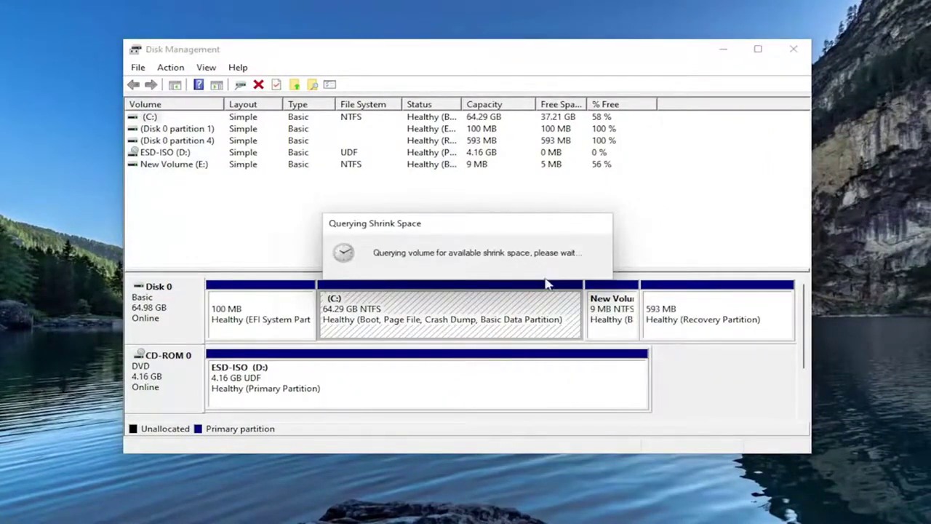
{"action": "type", "text": "1"}
{"action": "key", "text": "Return"}
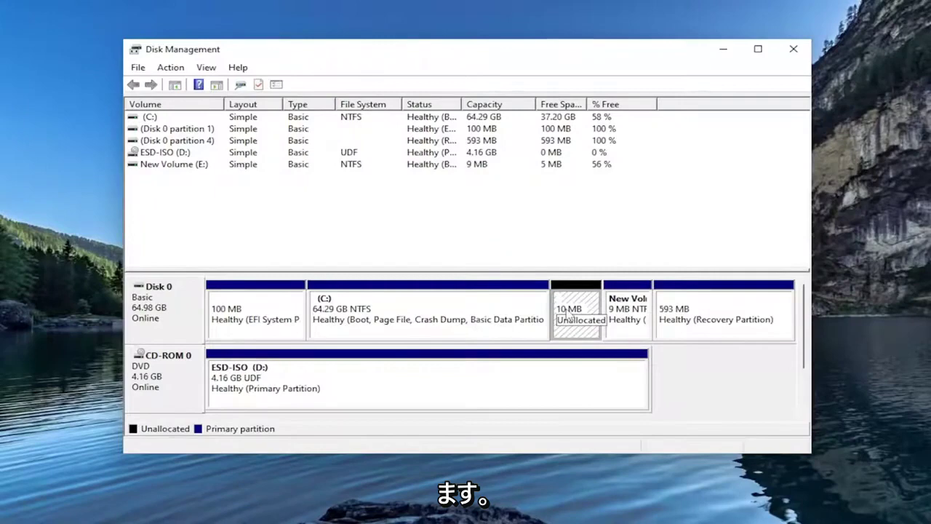
Start a new simple volume on the unallocated space, keeping the default size and drive letter F.
{"action": "right_click", "coordinate": [570, 317]}
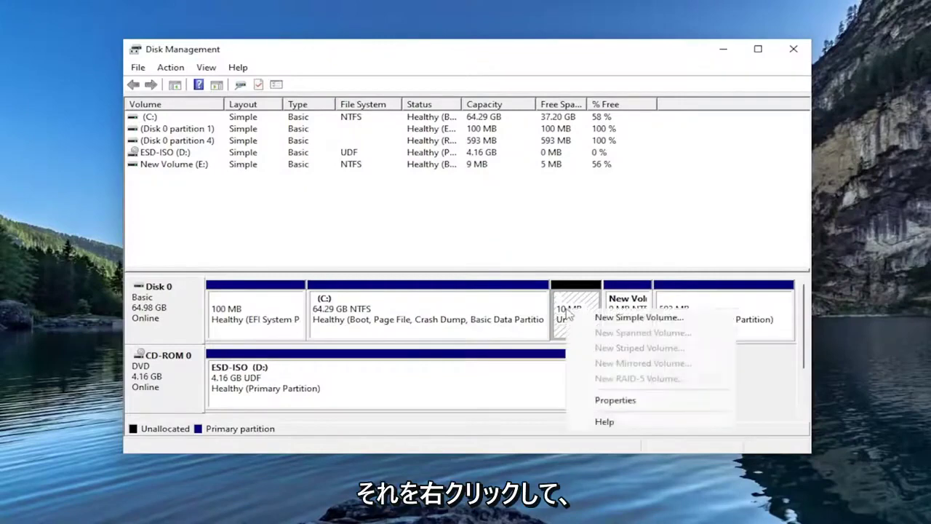
{"action": "left_click", "coordinate": [603, 321]}
{"action": "left_click", "coordinate": [427, 367]}
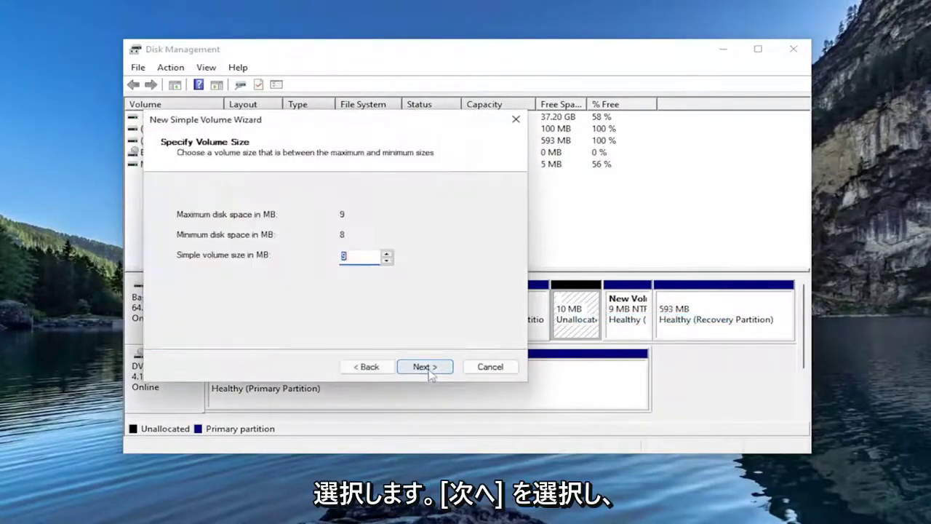
{"action": "left_click", "coordinate": [439, 367]}
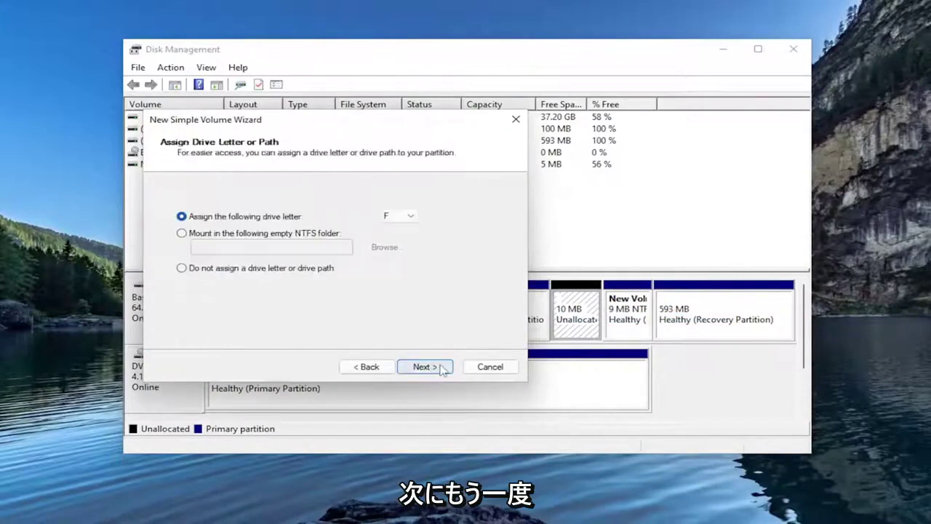
{"action": "left_click", "coordinate": [401, 217]}
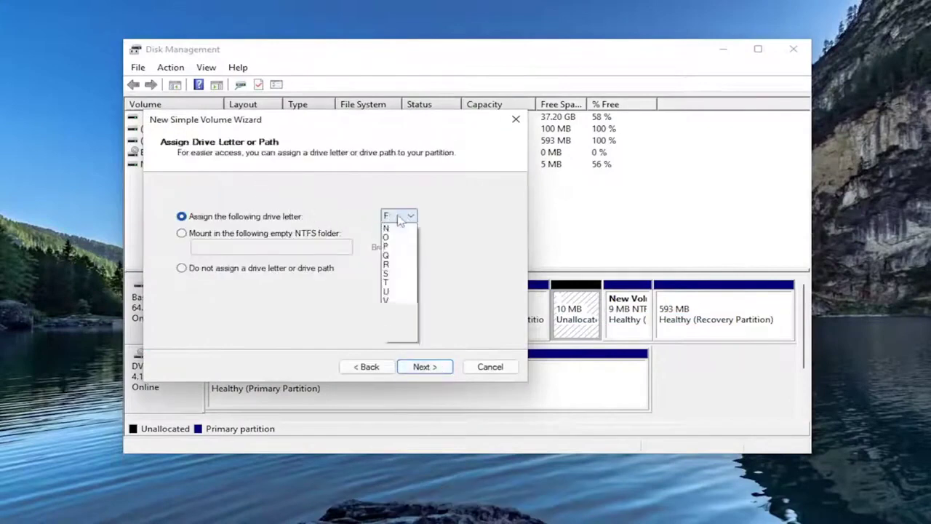
{"action": "left_click", "coordinate": [531, 227]}
Clear the default volume label, keep NTFS quick format, and finish creating the volume.
{"action": "left_click", "coordinate": [428, 367]}
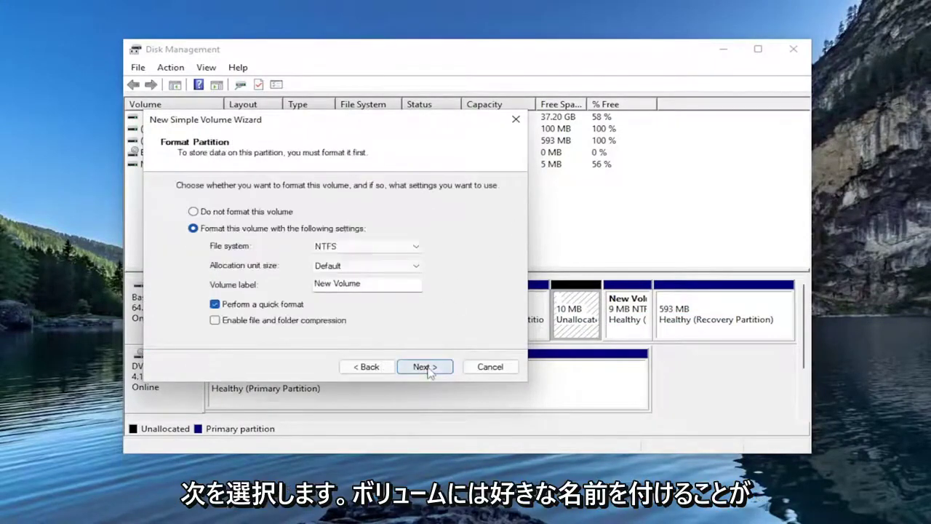
{"action": "left_click_drag", "start_coordinate": [364, 284], "coordinate": [304, 284]}
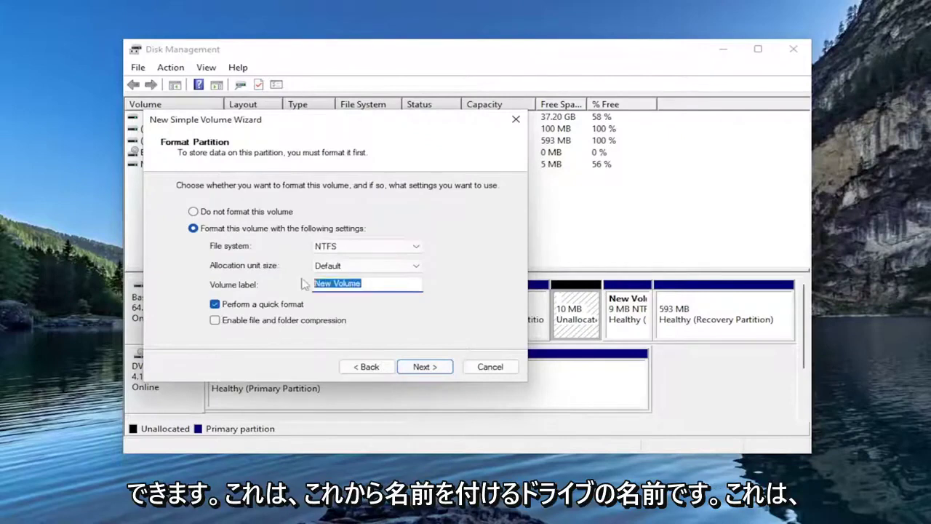
{"action": "key", "text": "BackSpace"}
{"action": "key", "text": "BackSpace"}
{"action": "key", "text": "BackSpace"}
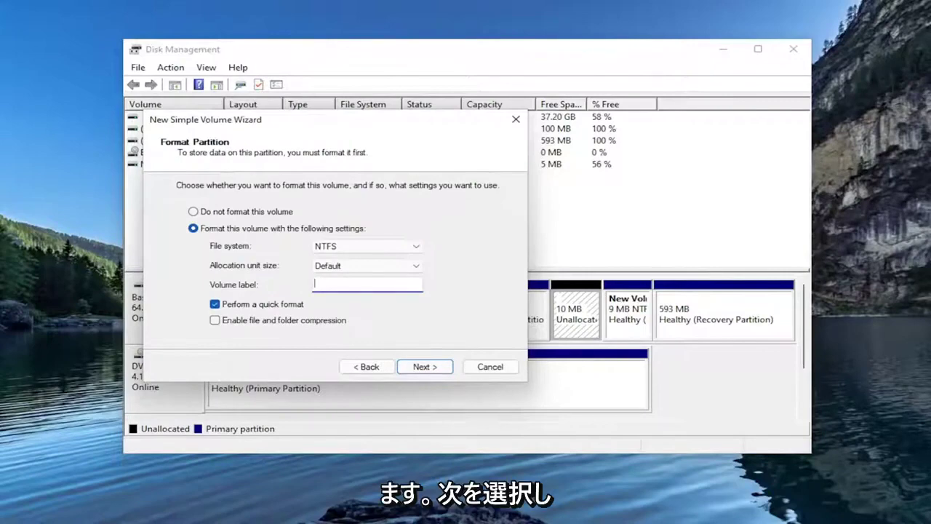
{"action": "type", "text": "Name"}
{"action": "left_click", "coordinate": [424, 367]}
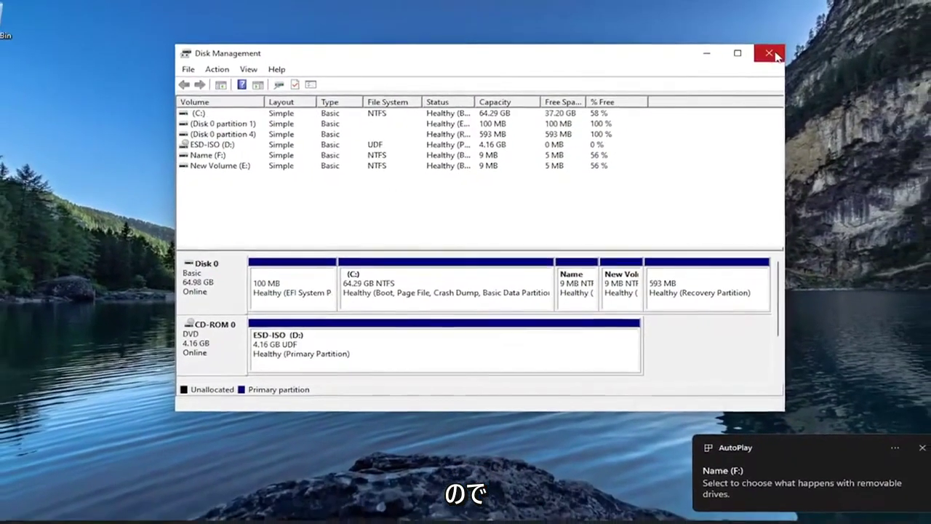
Close Disk Management and open the Format dialog for New Volume (E:) from This PC.
{"action": "left_click", "coordinate": [793, 48]}
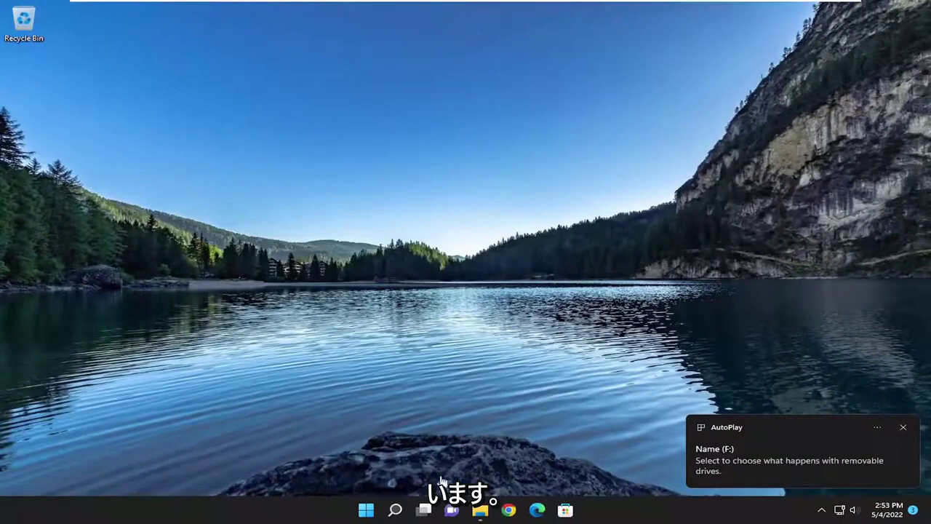
{"action": "left_click", "coordinate": [480, 511]}
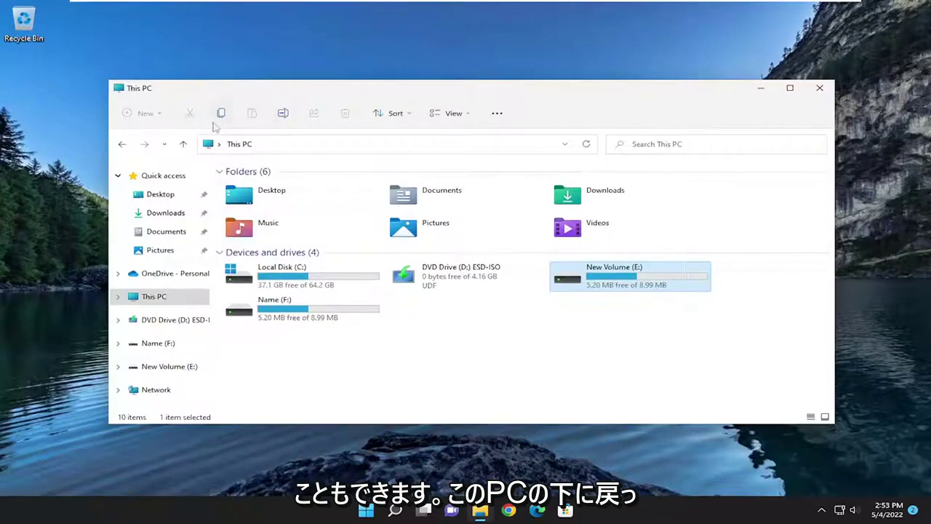
{"action": "right_click", "coordinate": [604, 275]}
{"action": "left_click", "coordinate": [676, 362]}
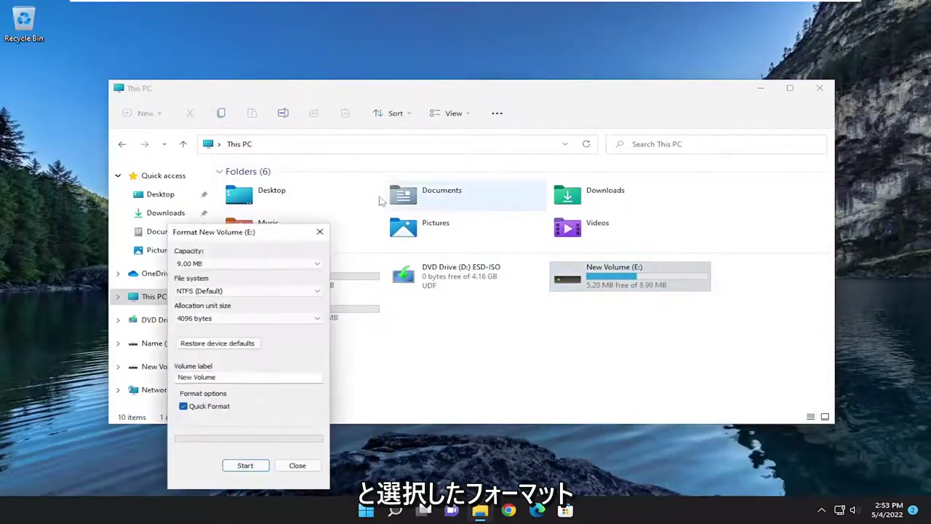
Review the File system dropdown choices, NTFS and FAT, in the Format dialog.
{"action": "left_click_drag", "start_coordinate": [250, 233], "coordinate": [483, 141]}
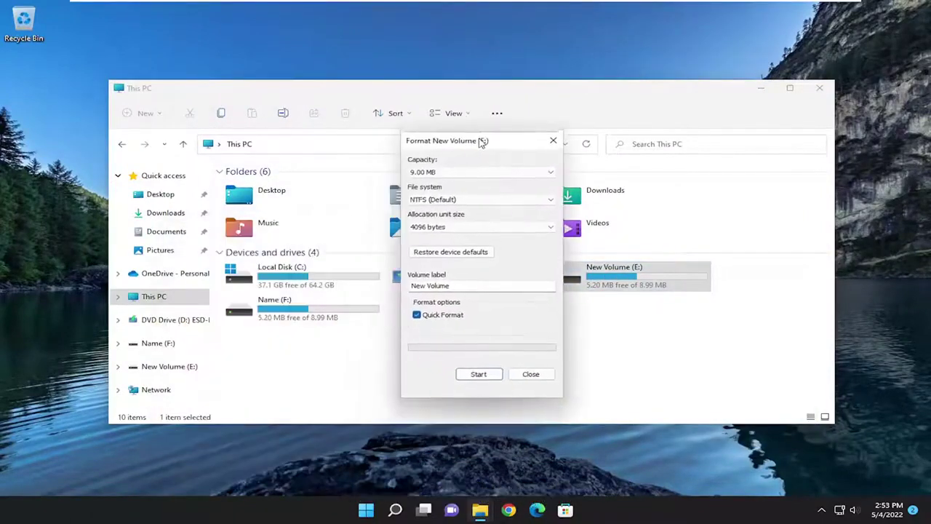
{"action": "left_click", "coordinate": [437, 198]}
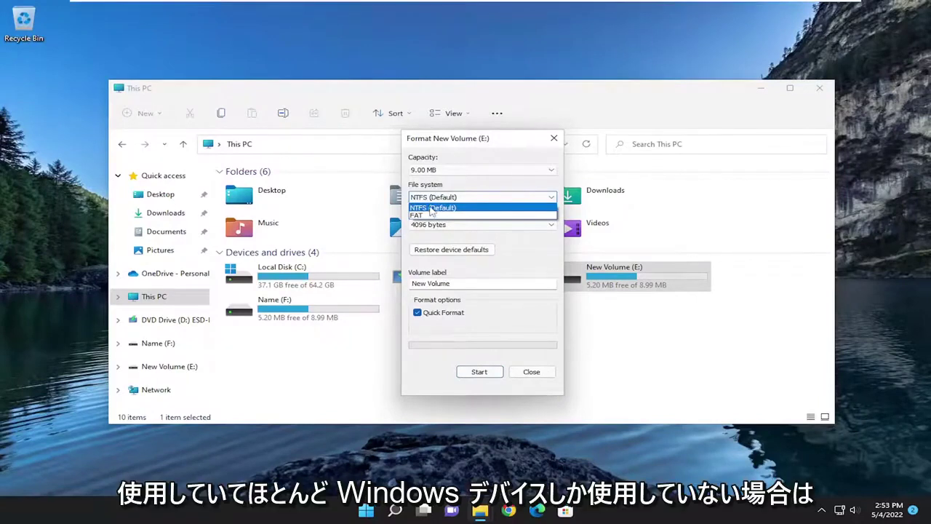
{"action": "left_click", "coordinate": [431, 210]}
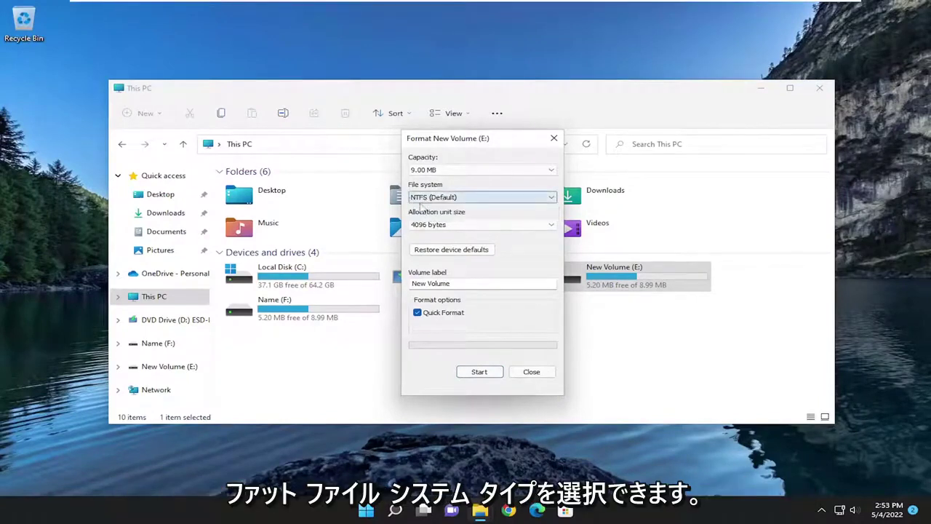
{"action": "left_click", "coordinate": [430, 197]}
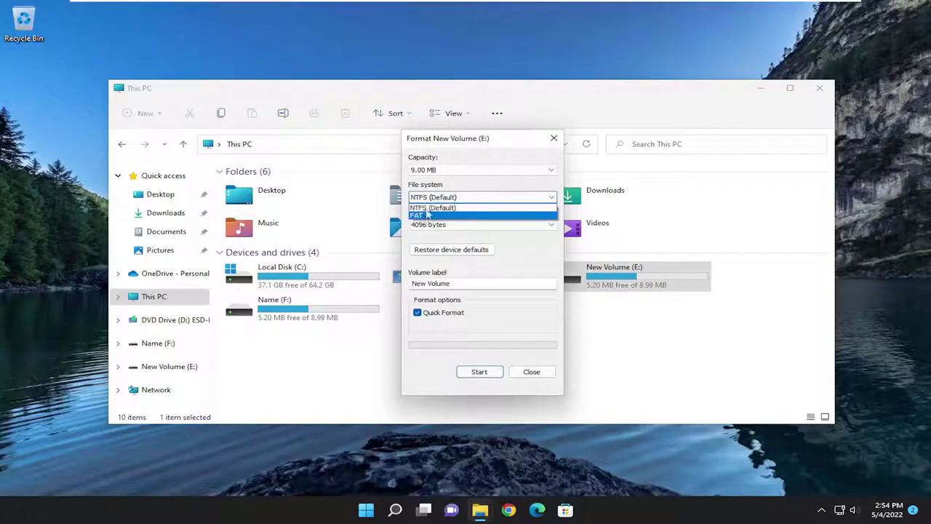
Format New Volume (E:) as NTFS, confirm the data warning, then close all windows.
{"action": "left_click", "coordinate": [439, 208]}
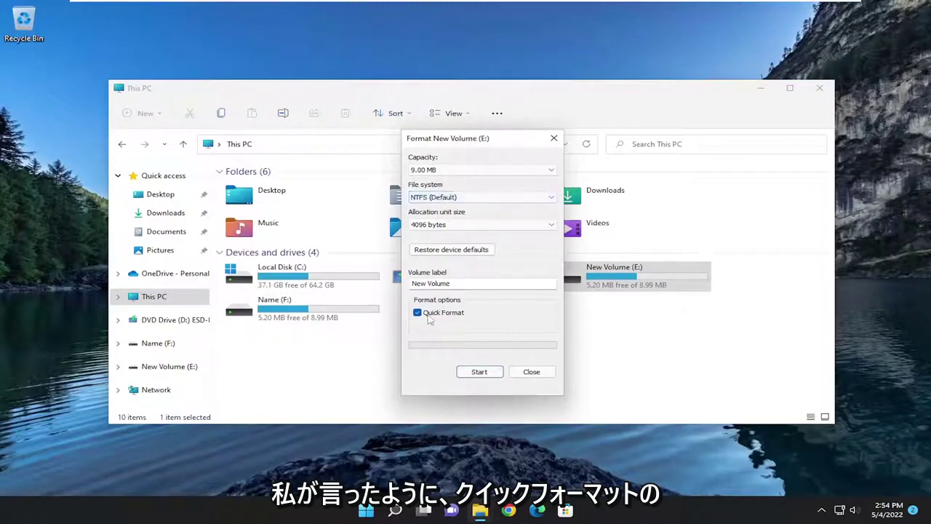
{"action": "left_click", "coordinate": [479, 373]}
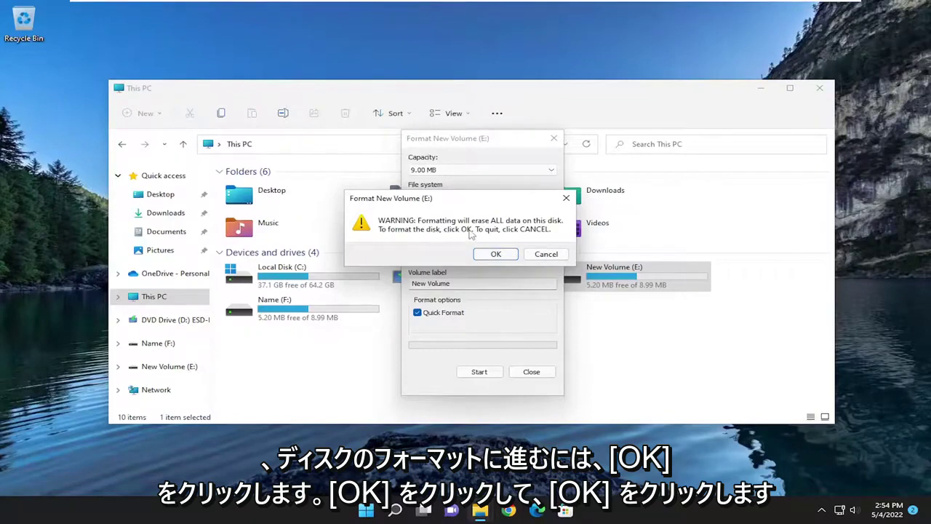
{"action": "left_click", "coordinate": [494, 254]}
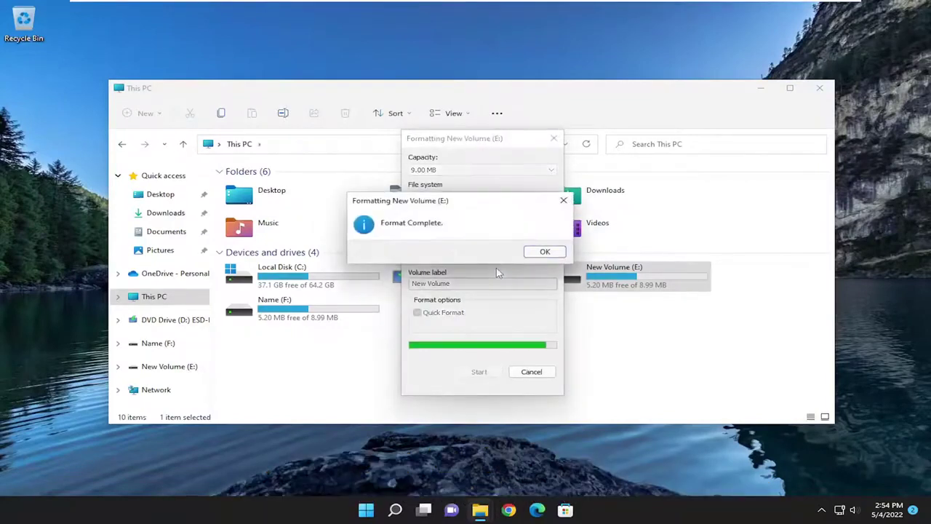
{"action": "left_click", "coordinate": [551, 254]}
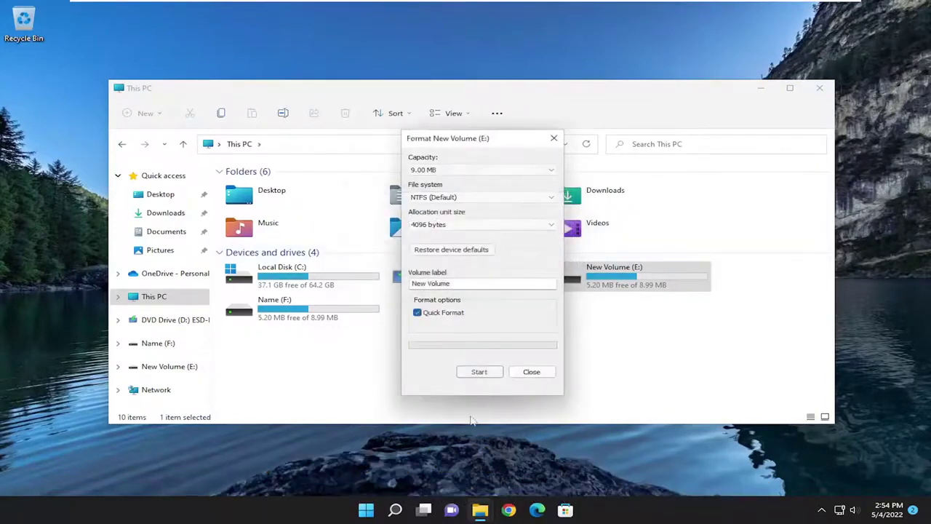
{"action": "left_click", "coordinate": [531, 373]}
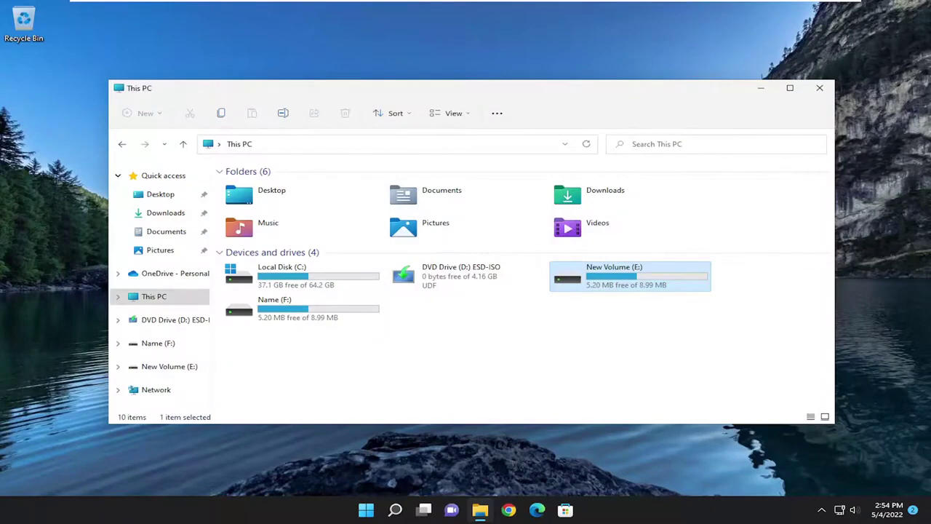
{"action": "left_click", "coordinate": [820, 87]}
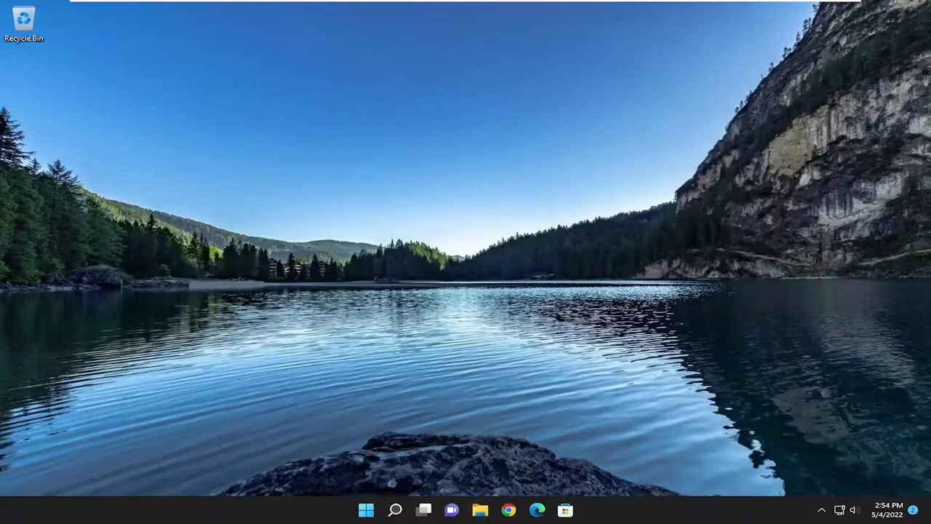